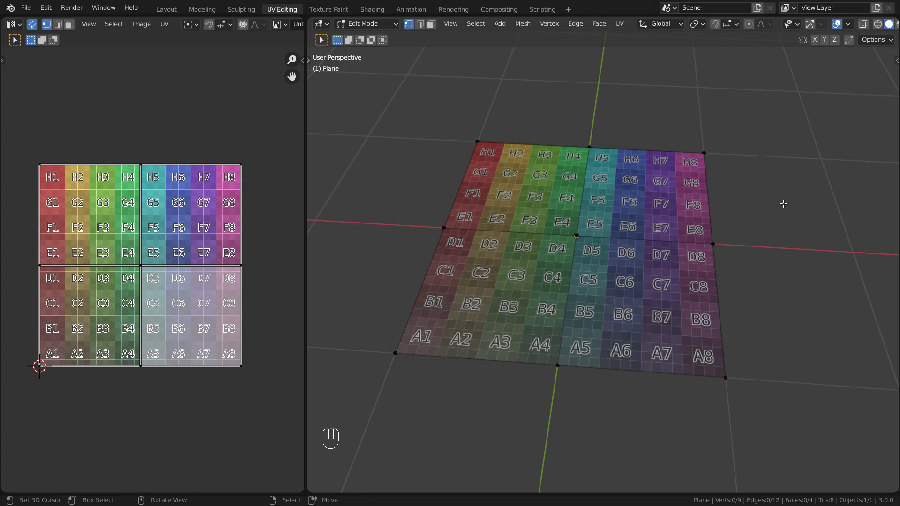
- Confirm the edge move, then move the upper-left face flat along the ground plane
click(783, 203)
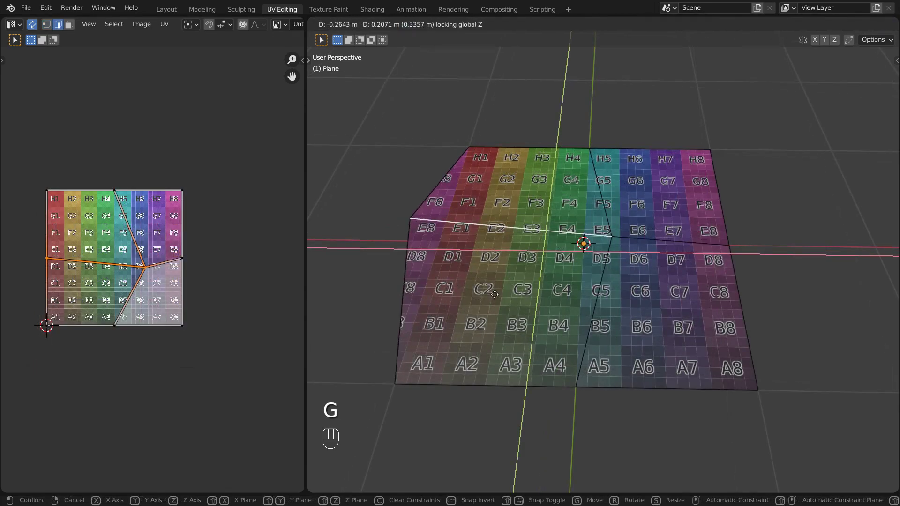
click(444, 264)
key(3)
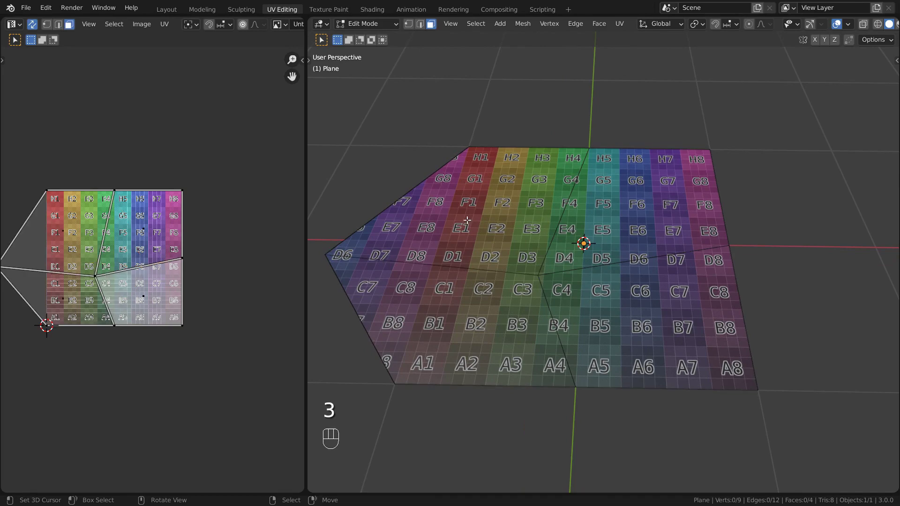
click(467, 220)
key(g)
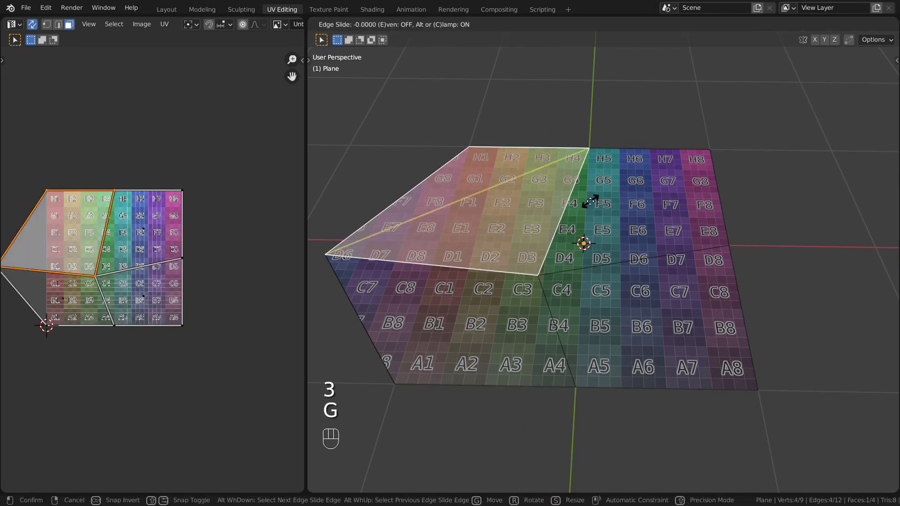
key(shift+z)
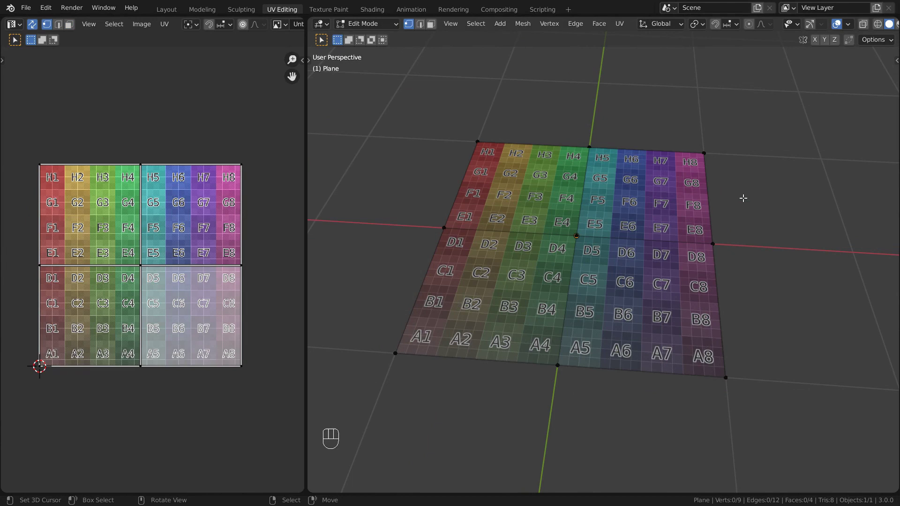
click(743, 198)
click(776, 176)
click(157, 418)
- Stretch the plane's right boundary edge loop outward along X, inspect it, then undo it
alt+click(713, 182)
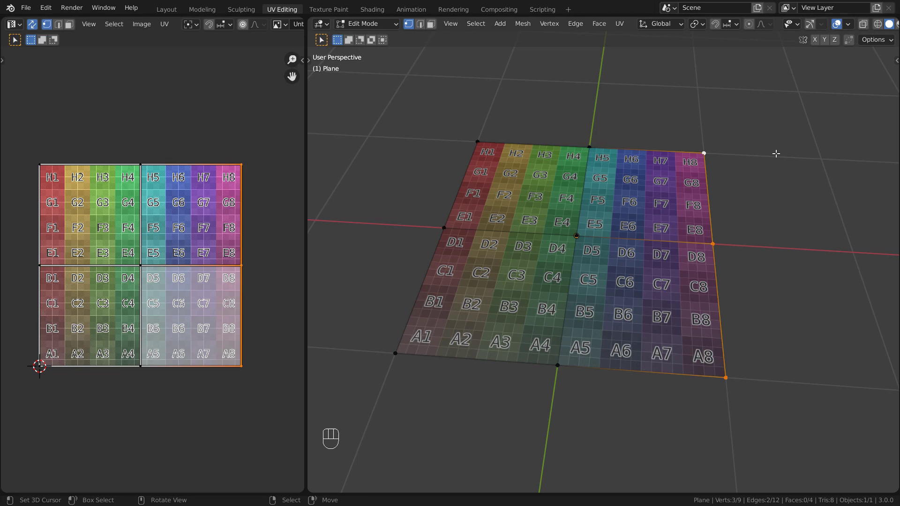
key(g)
key(x)
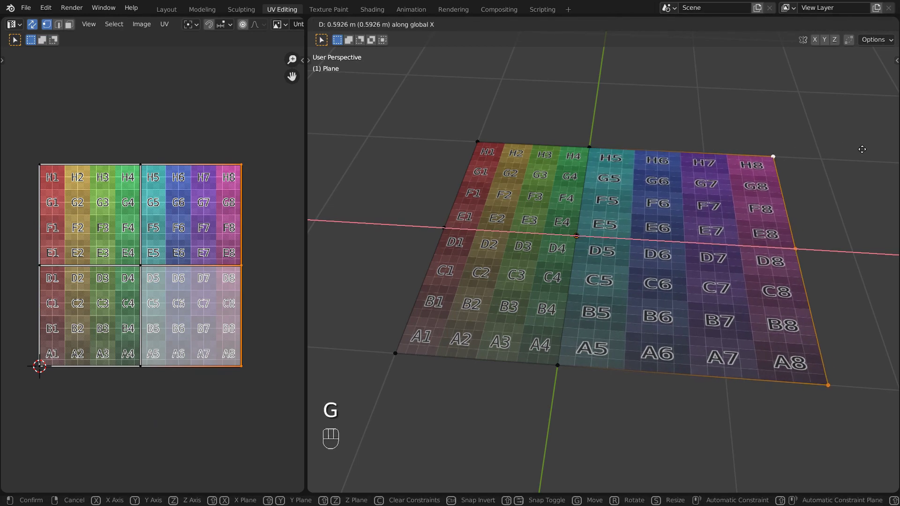
click(334, 143)
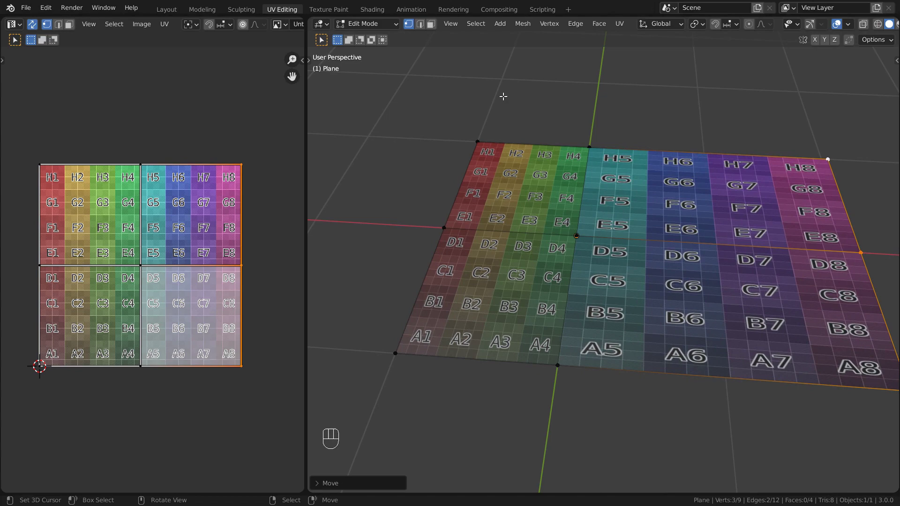
shift+middle_drag(580, 193, 543, 185)
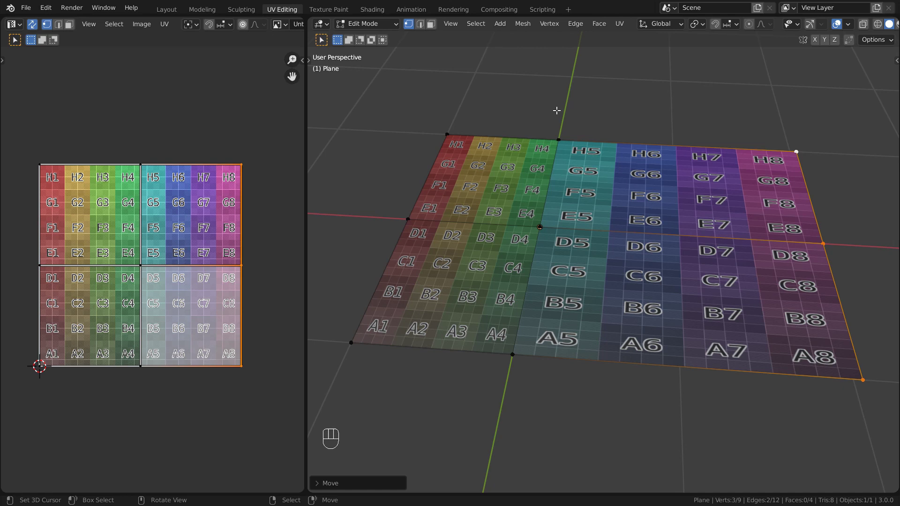
key(ctrl+z)
key(ctrl+z)
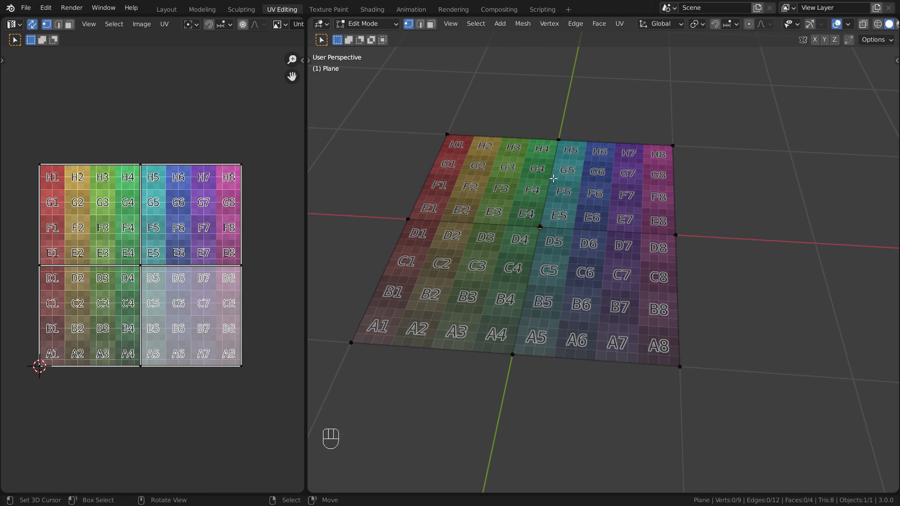
- Edge-slide the middle vertical loop to the H6 column with Correct UVs enabled
alt+click(564, 91)
shift+middle_drag(696, 232, 721, 210)
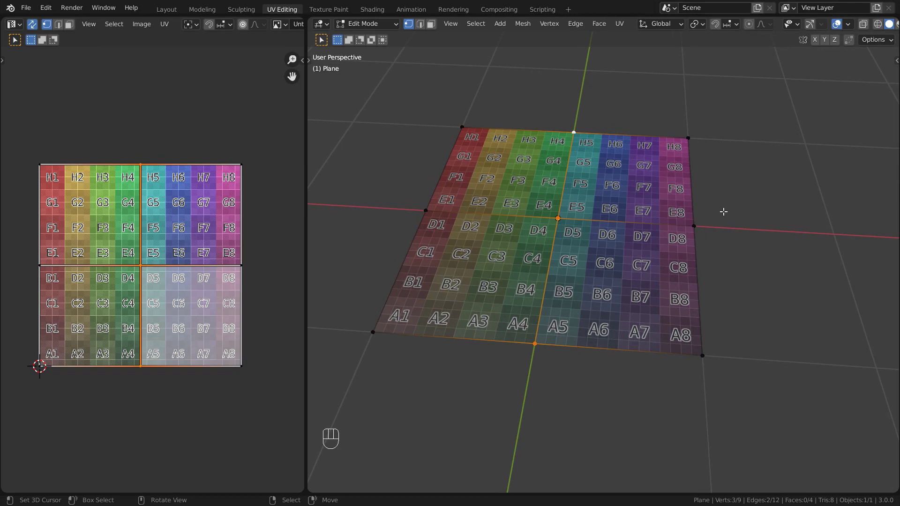
key(g)
key(g)
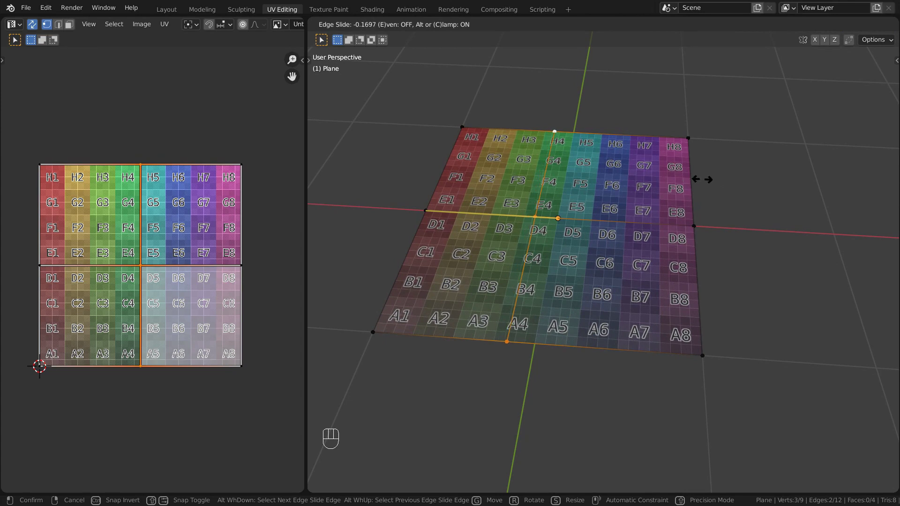
click(776, 165)
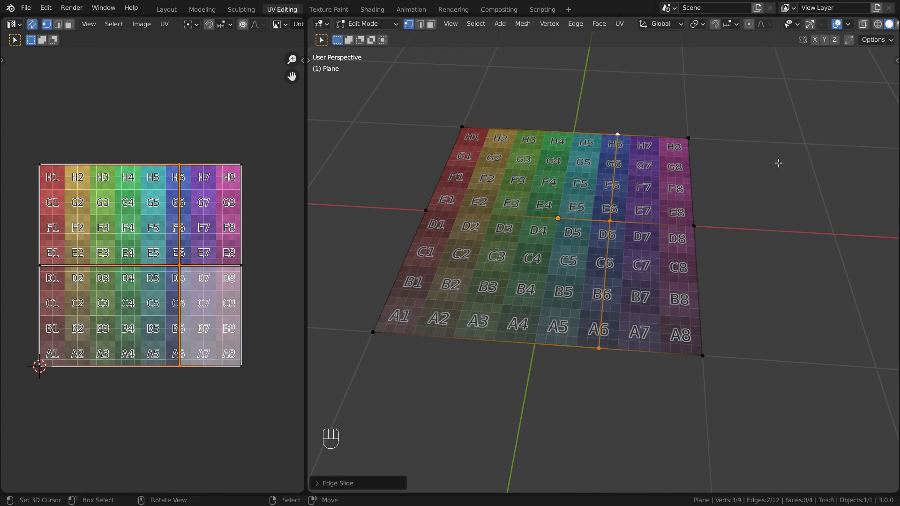
click(351, 482)
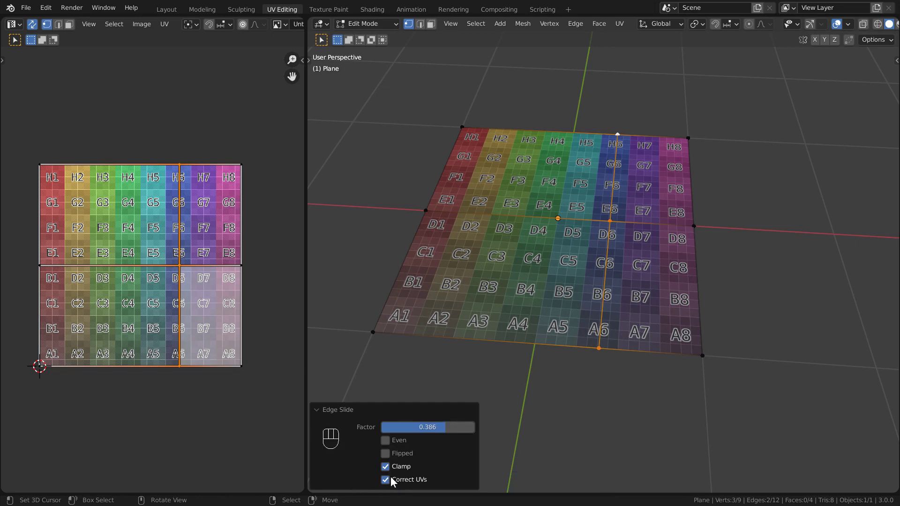
click(336, 410)
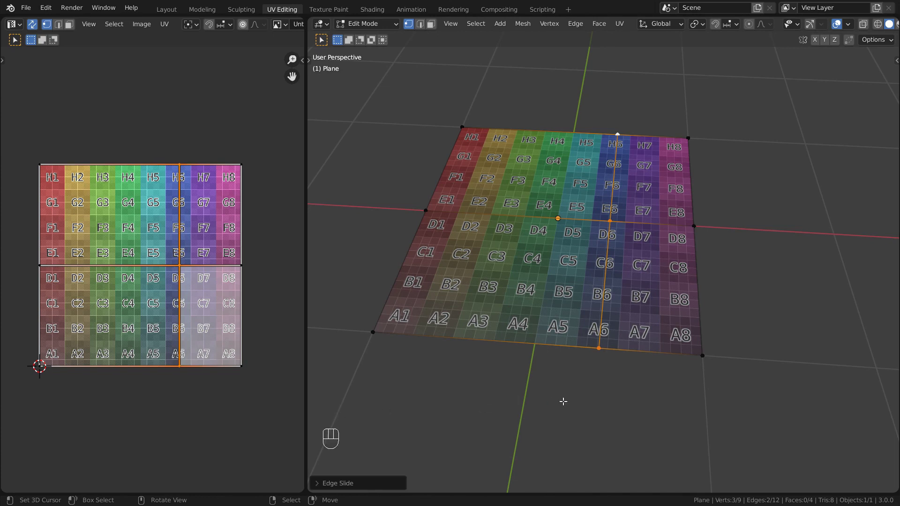
- Undo the edge slide to recentre the middle loop, then start another slide and cancel it
key(ctrl+z)
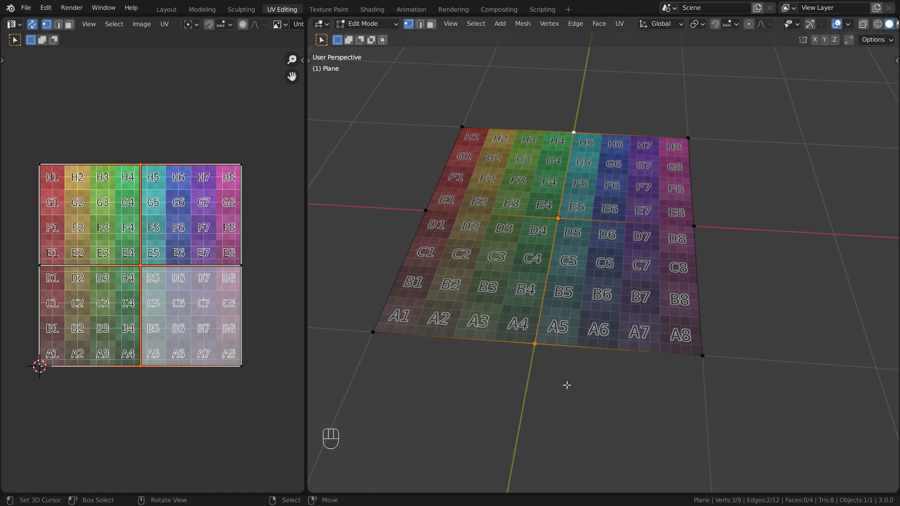
key(g)
key(g)
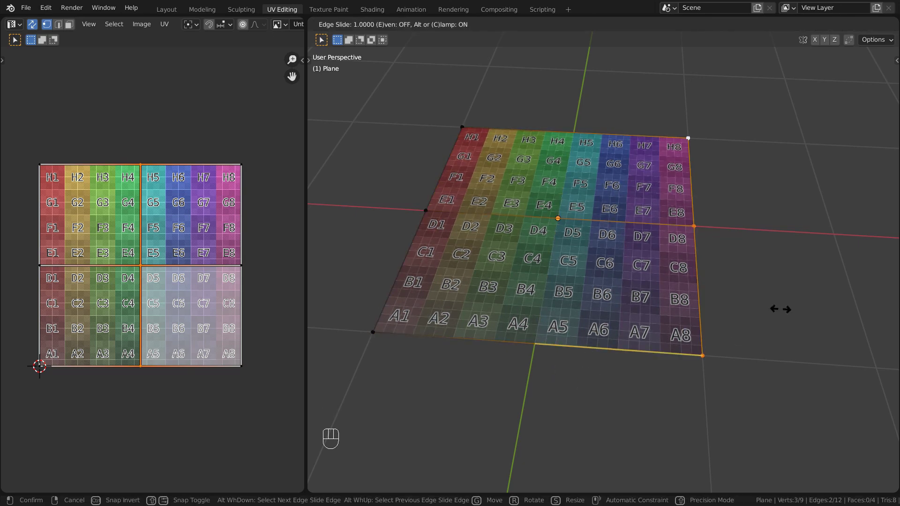
right_click(642, 298)
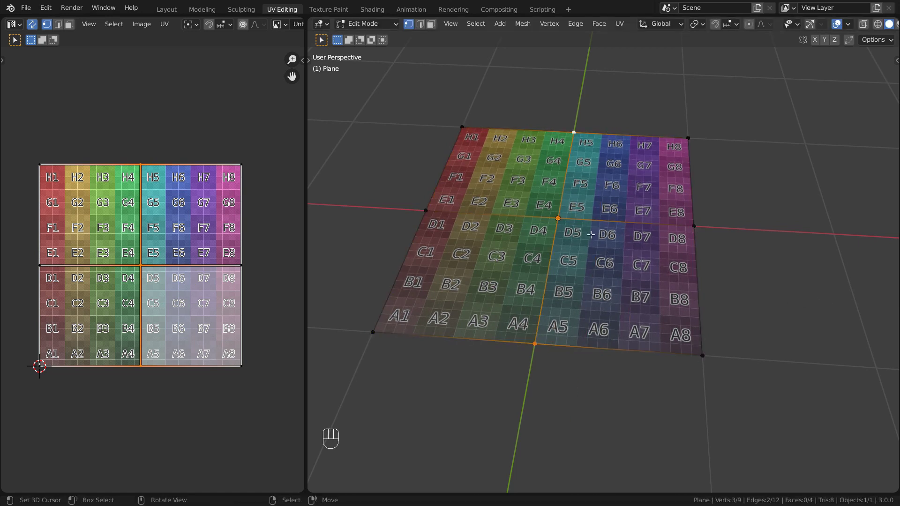
- Slide the plane's centre vertex with GG and end the slide
click(567, 221)
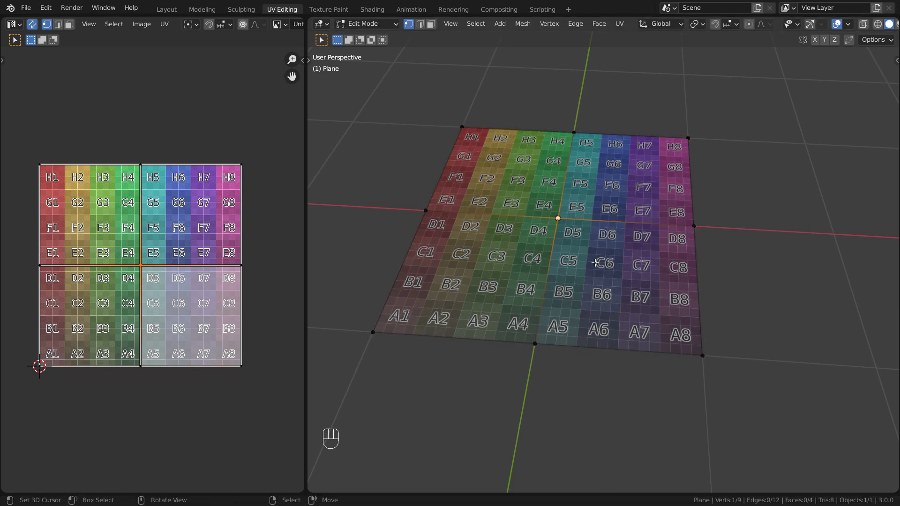
key(g)
key(g)
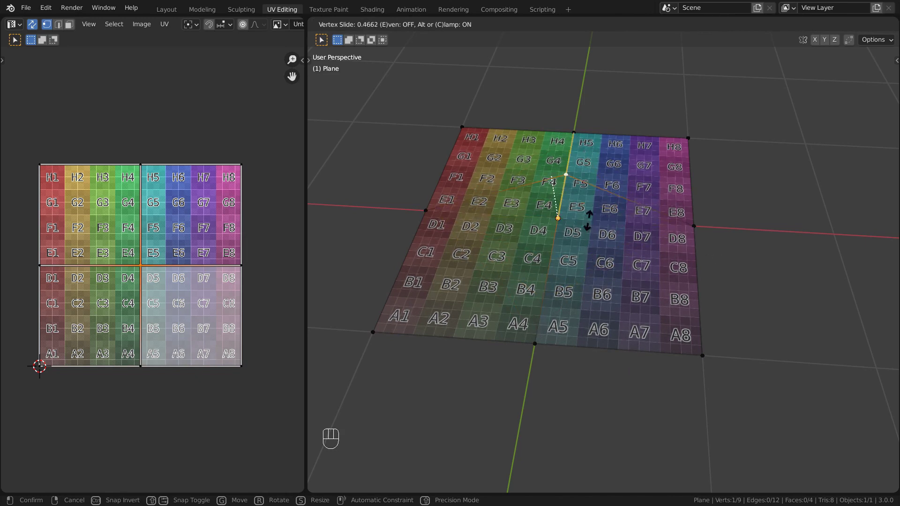
click(601, 260)
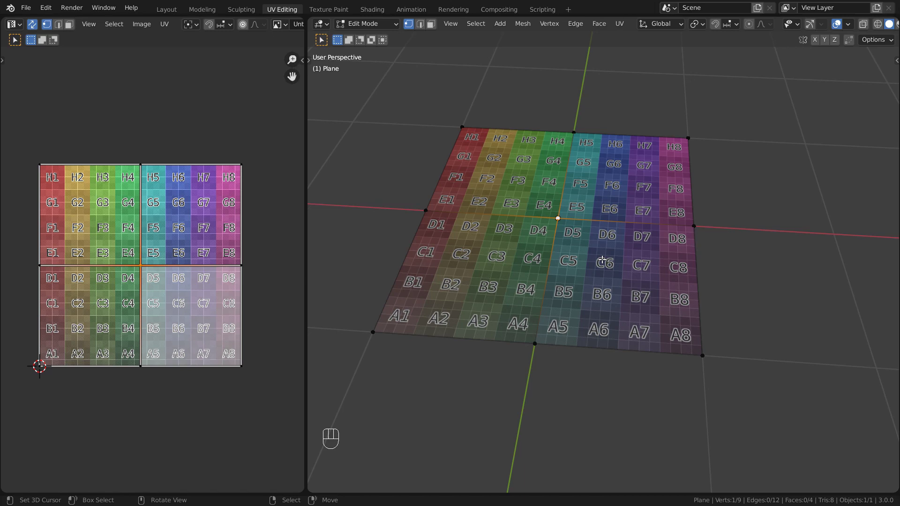
- Select the right boundary edges and start moving them along X
alt+click(682, 179)
key(g)
key(x)
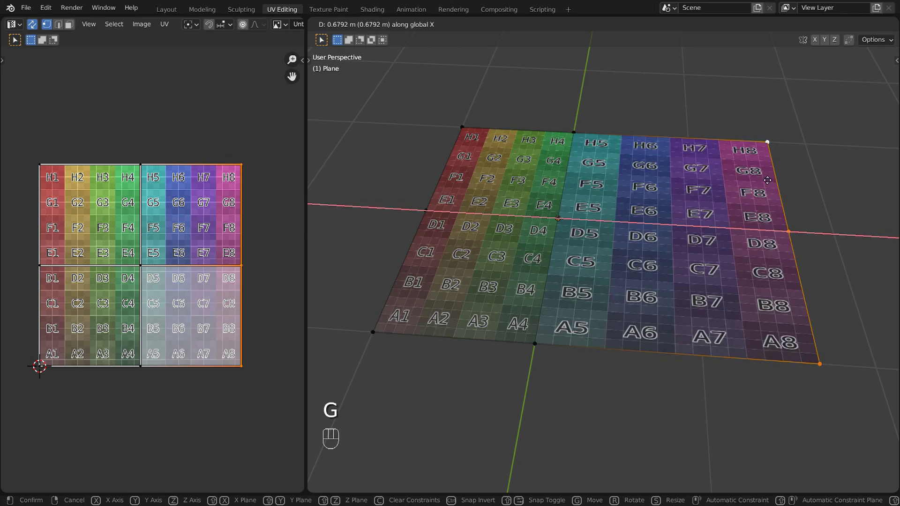
- Cancel the right-edge move and turn on Correct Face Attributes in the sidebar options
right_click(827, 171)
click(740, 184)
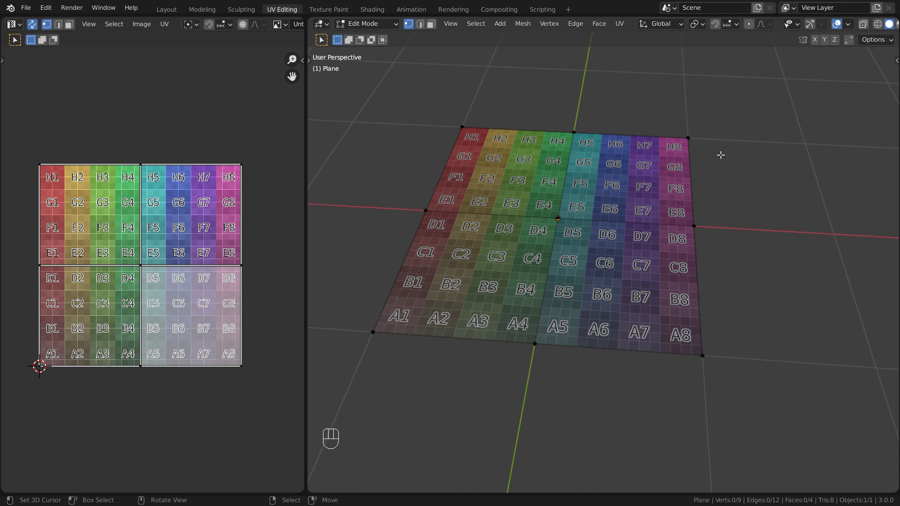
key(n)
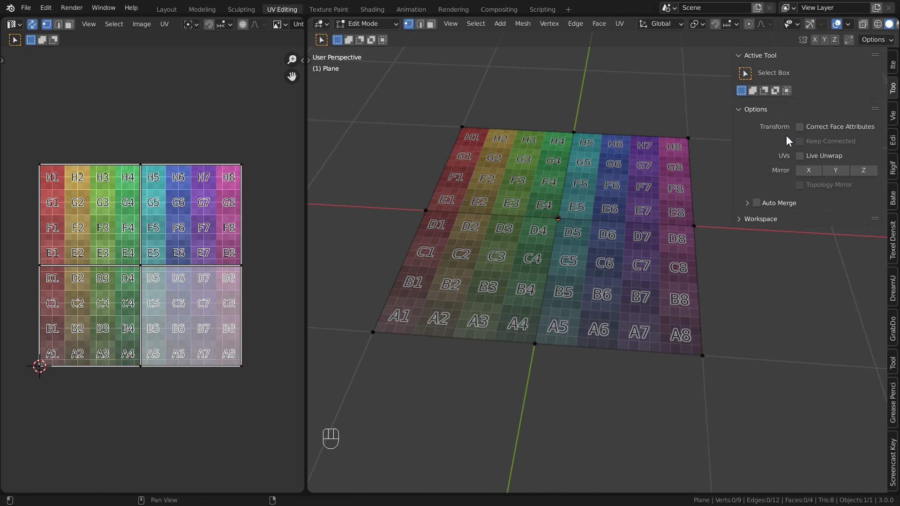
click(828, 128)
key(n)
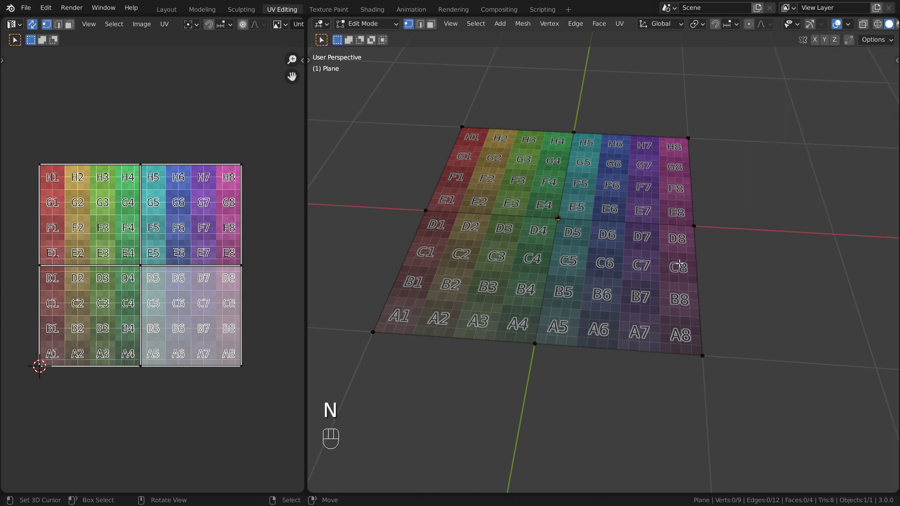
shift+middle_drag(744, 193, 740, 188)
shift+middle_drag(691, 179, 690, 179)
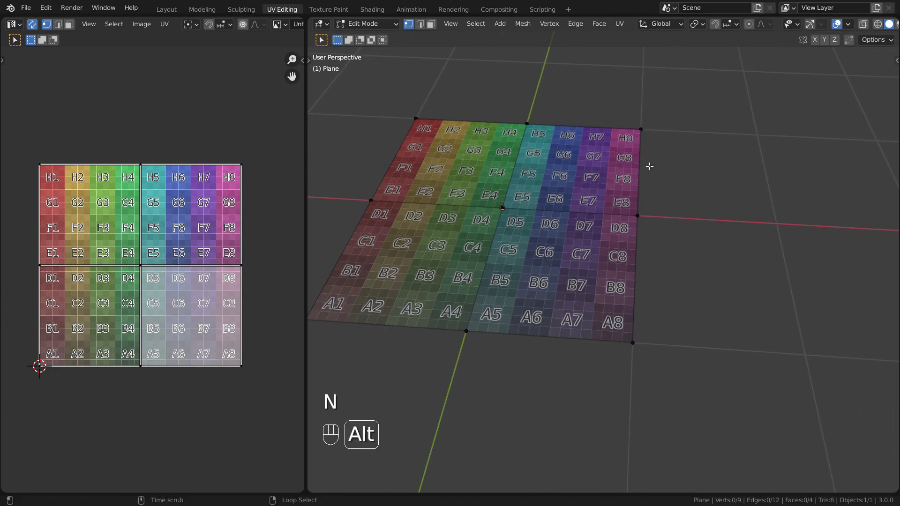
- Move the right edge loop about 1 m outward along X and zoom out the UV layout
alt+click(649, 166)
key(g)
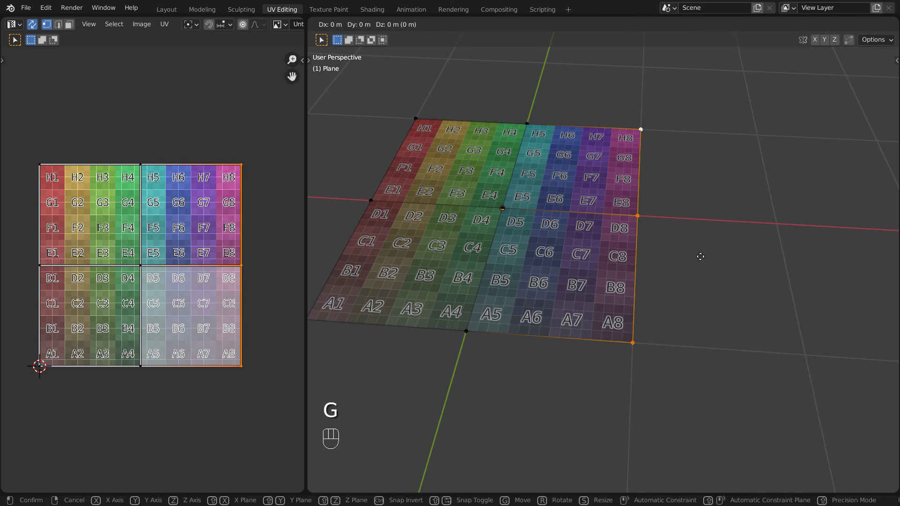
key(x)
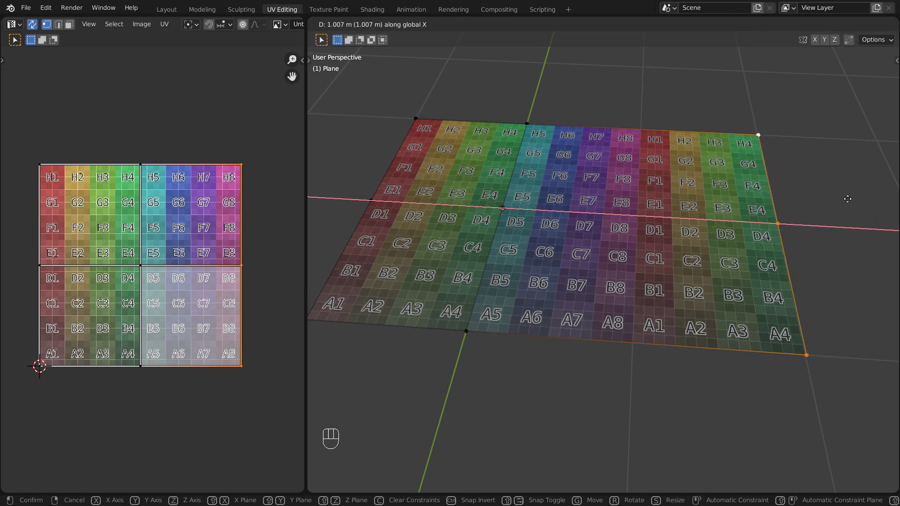
click(847, 199)
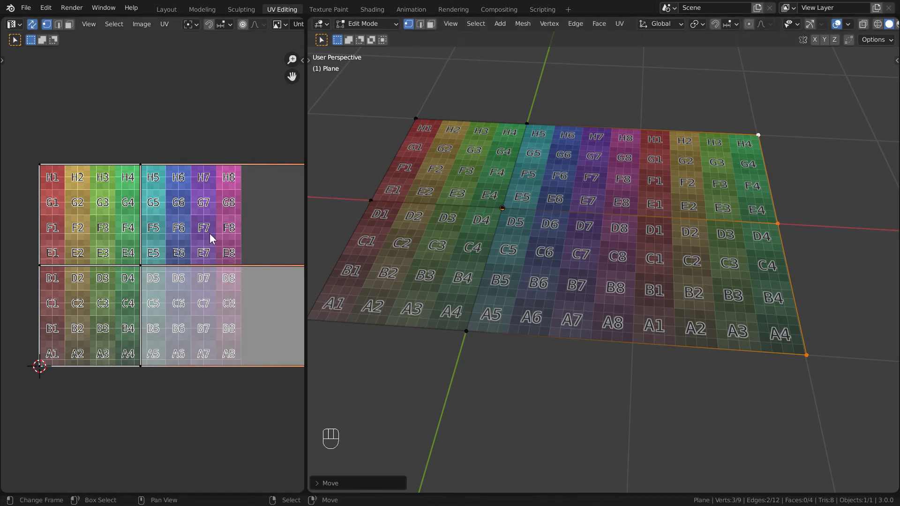
ctrl+middle_drag(207, 235, 212, 305)
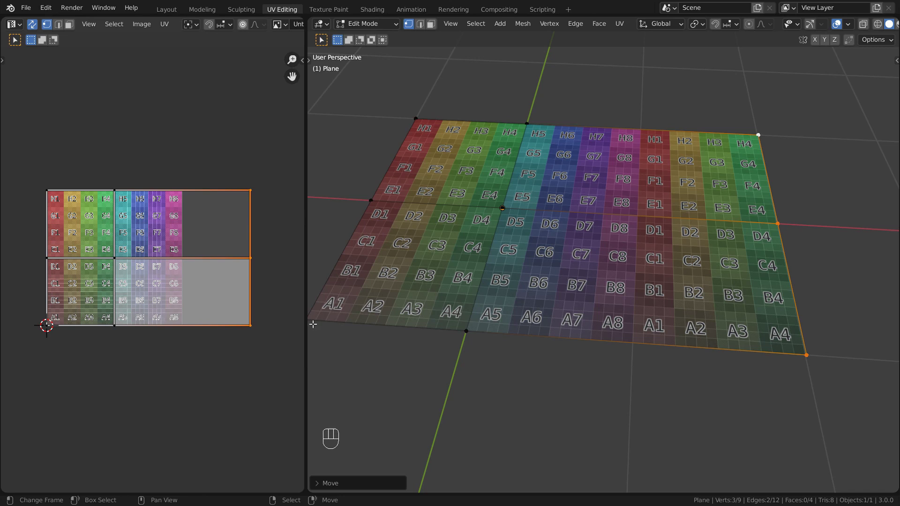
- Check the transform options, then move the right edge and undo it back to the square plane
key(n)
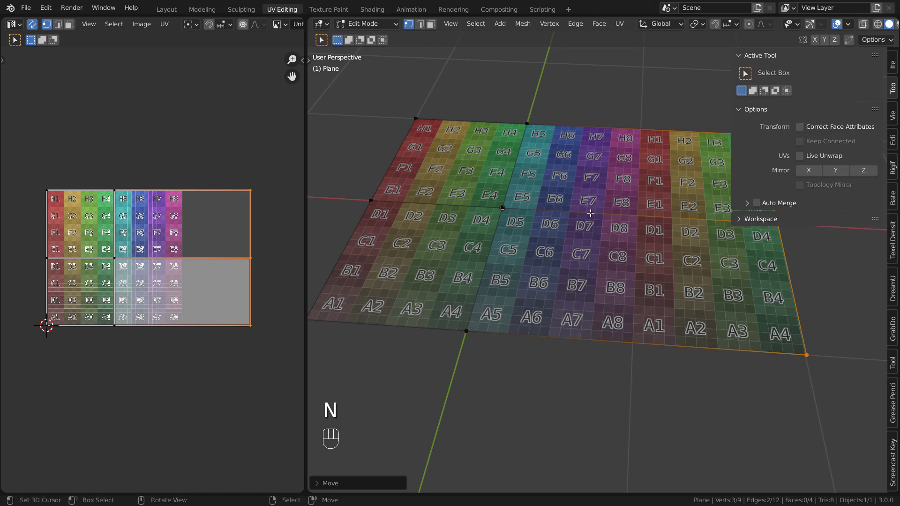
key(n)
key(g)
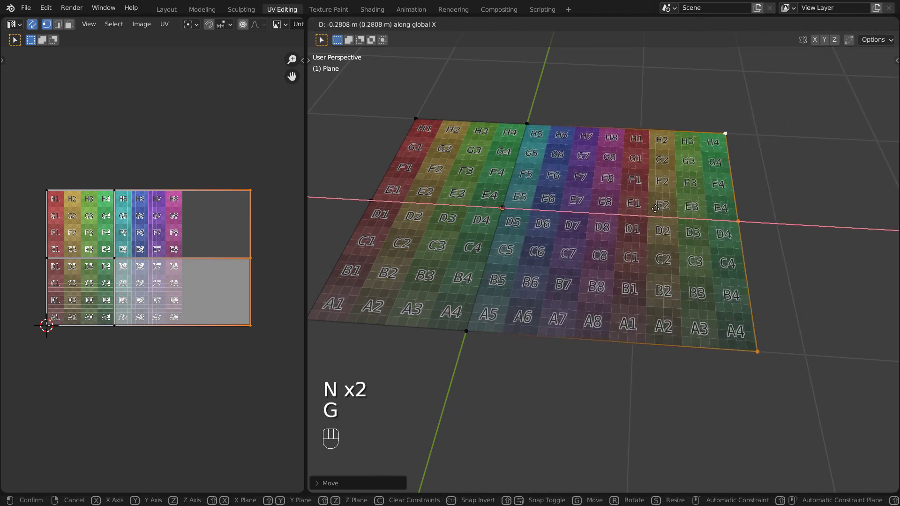
click(703, 197)
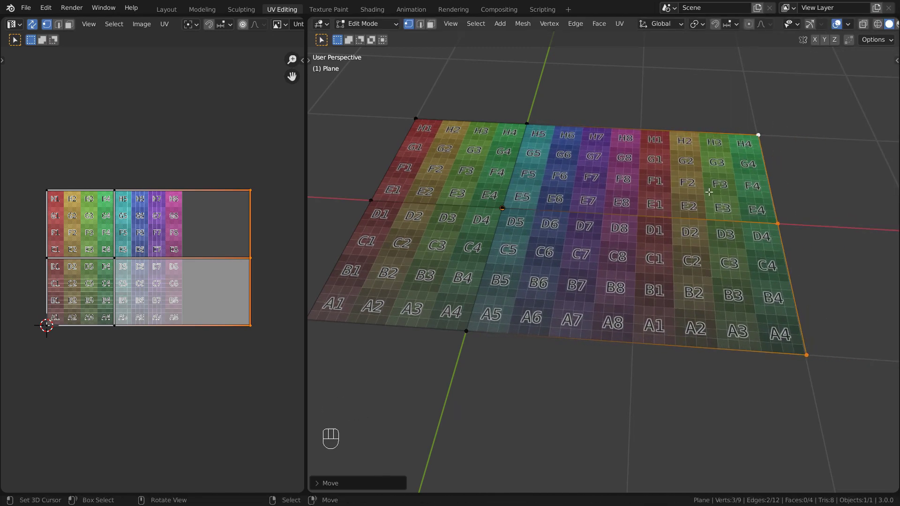
key(ctrl+z)
shift+middle_drag(591, 205, 653, 216)
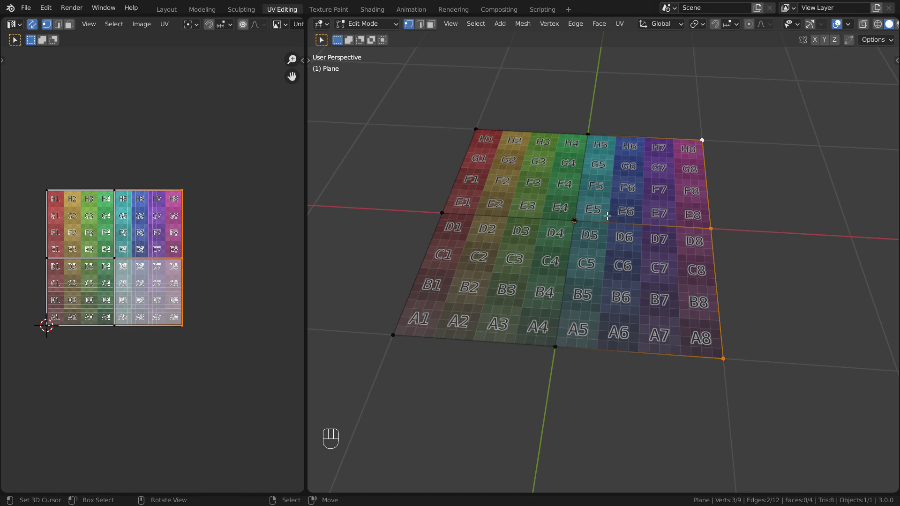
- Move the right edge outward along global X, toggling edge slide off, so extra A1–H3 columns appear
shift+middle_drag(745, 240, 675, 235)
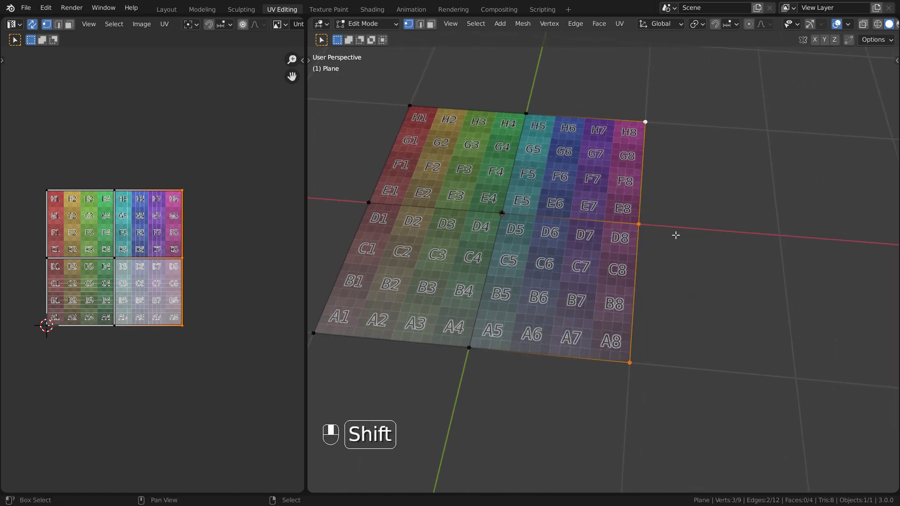
key(g)
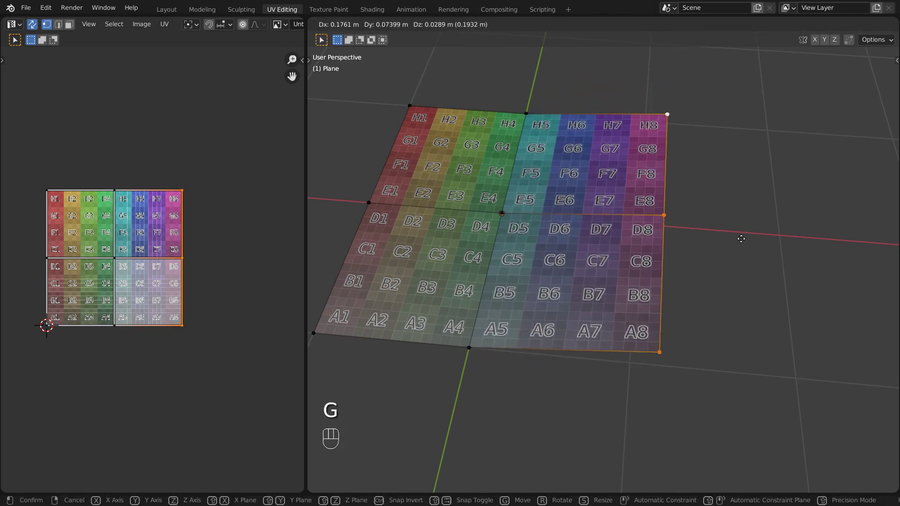
key(g)
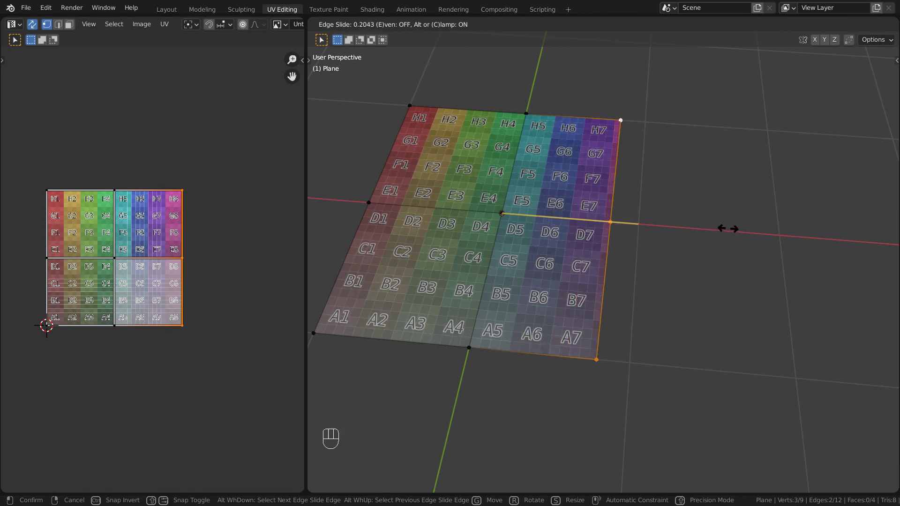
key(g)
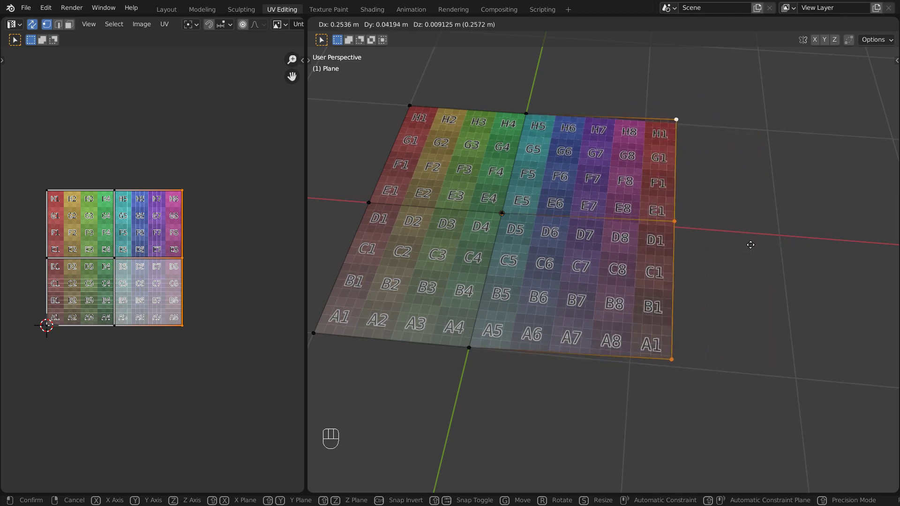
key(x)
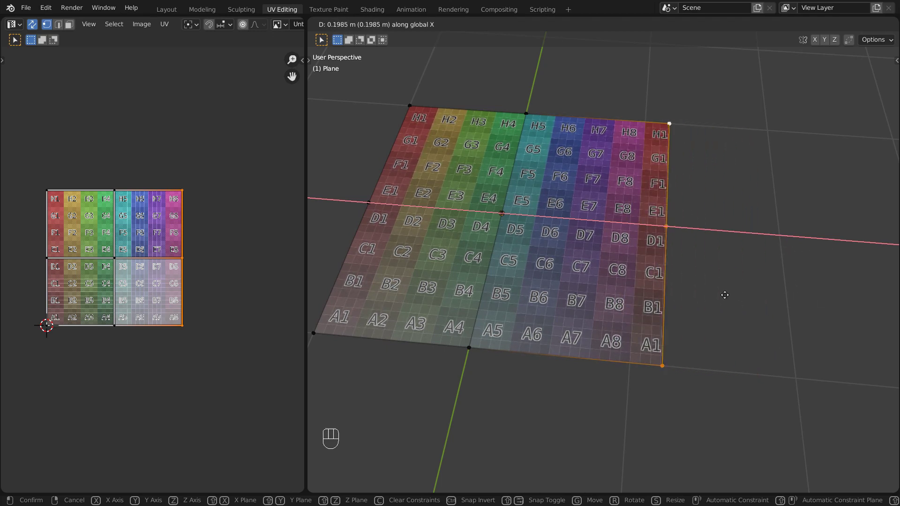
click(831, 284)
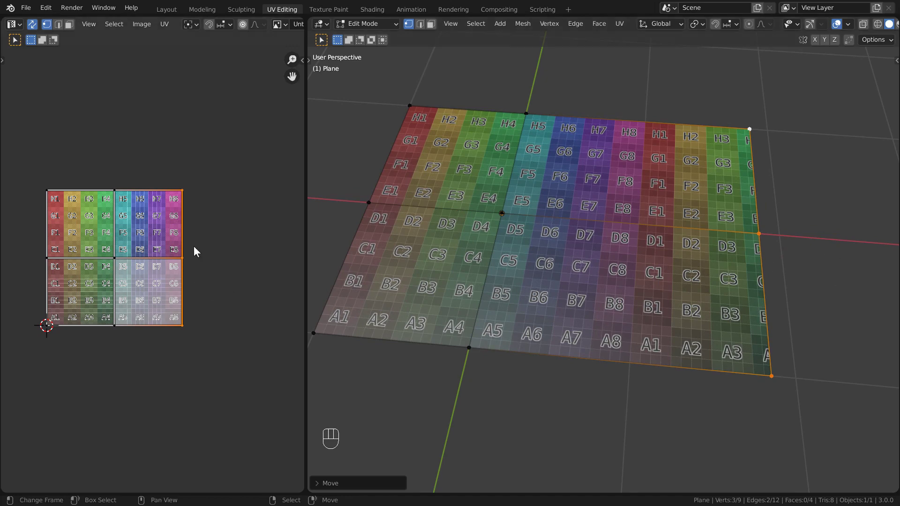
- Select only the right edge loop and move it left along X to the original width
key(a)
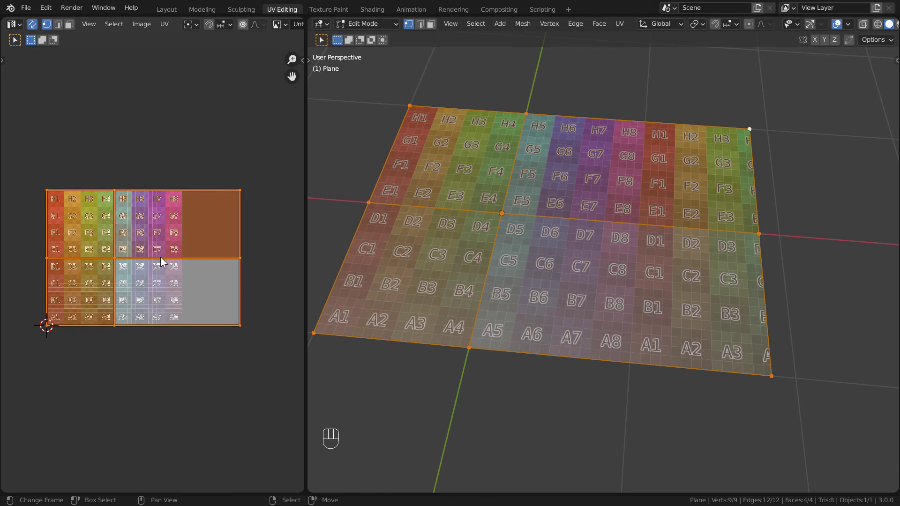
alt+click(759, 199)
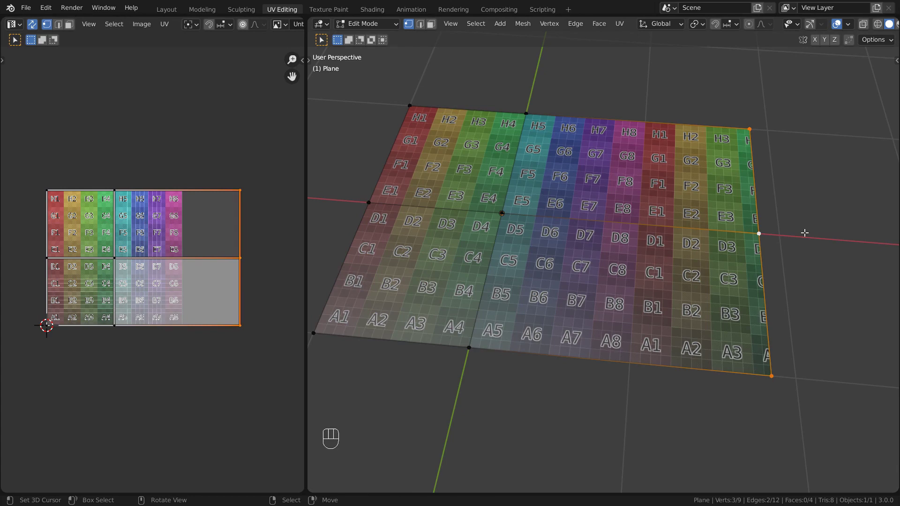
key(g)
key(x)
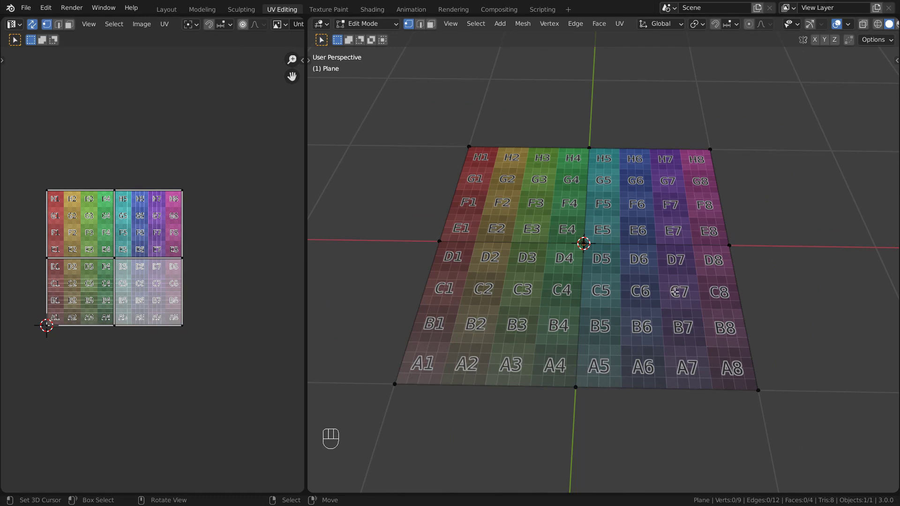
- Move the centre vertex flat on the ground to near D6
click(585, 243)
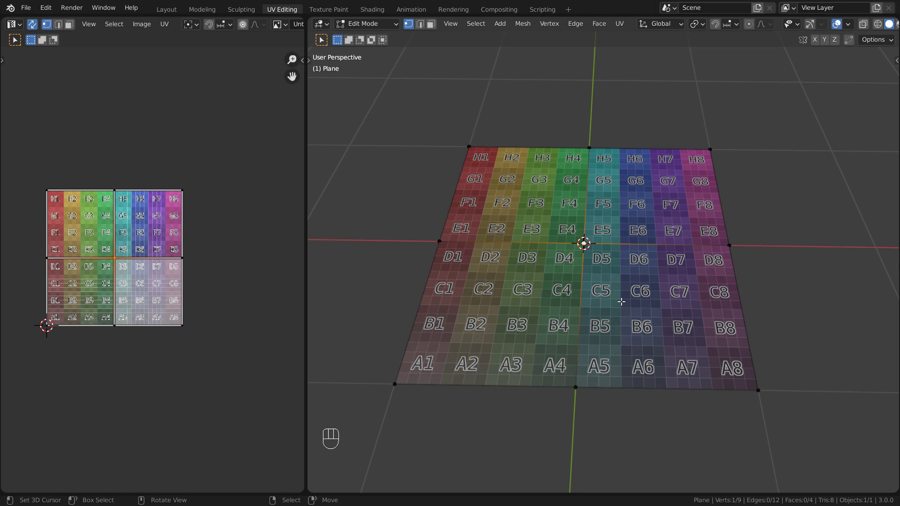
key(g)
key(shift+z)
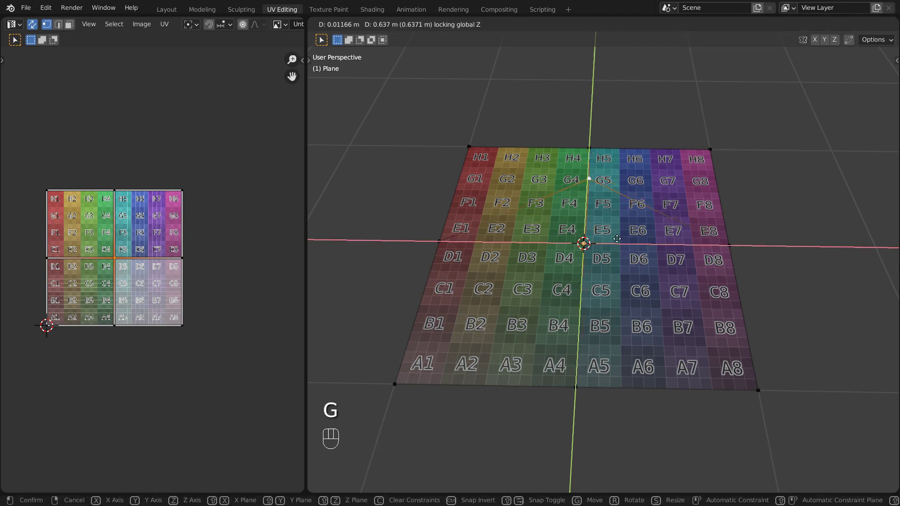
click(651, 260)
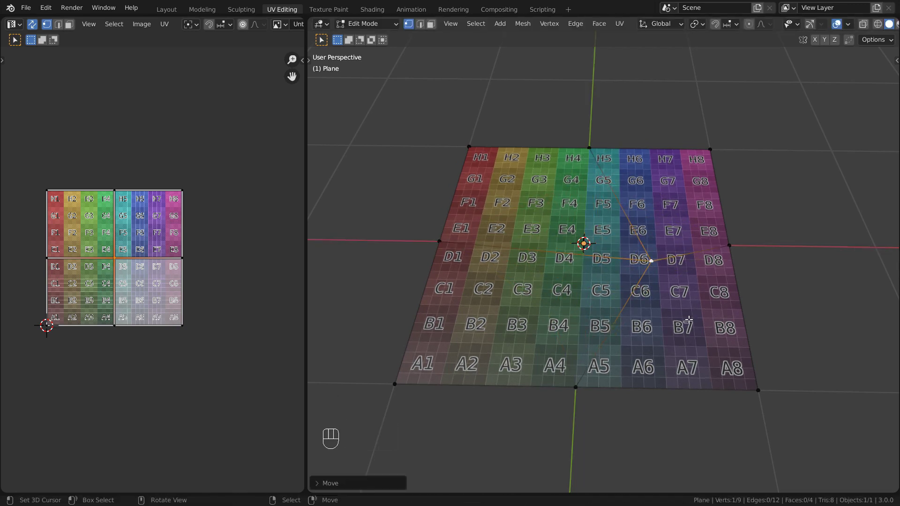
- Pull the D1–D6 edge far to the left, keeping it flat
key(2)
click(518, 248)
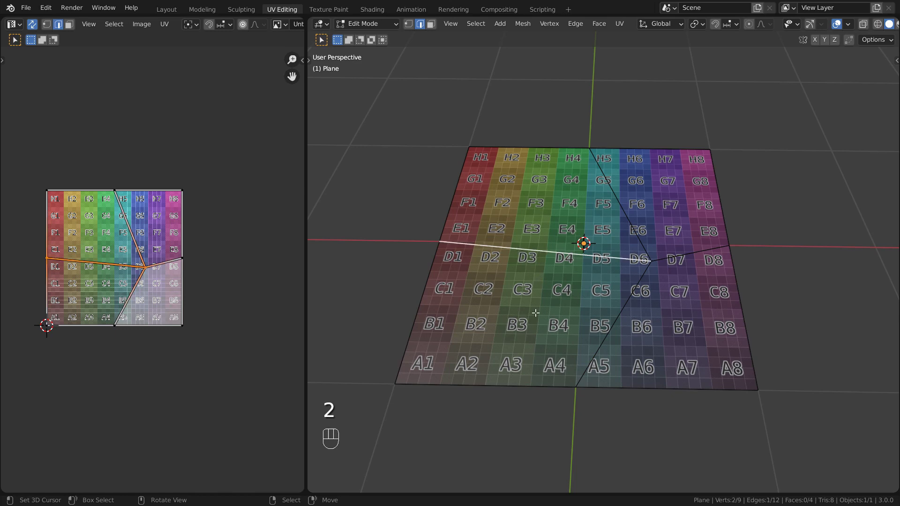
key(g)
key(shift+z)
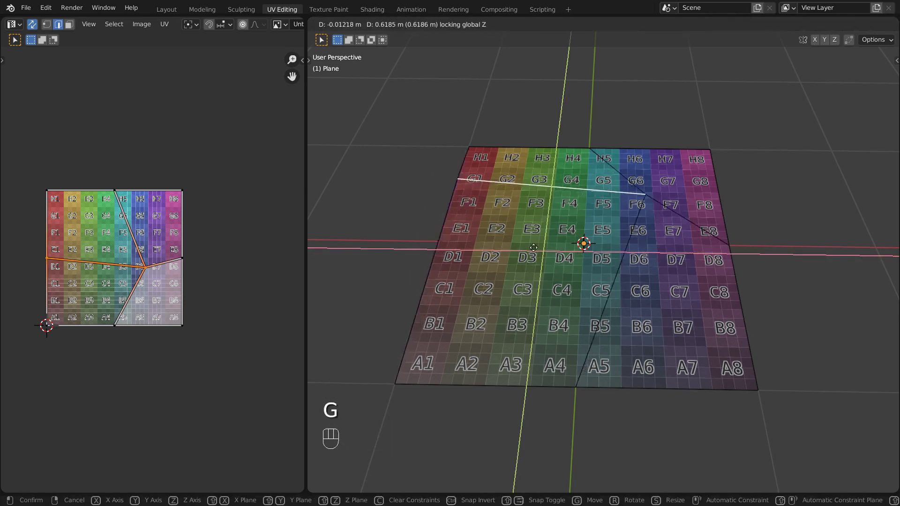
click(447, 279)
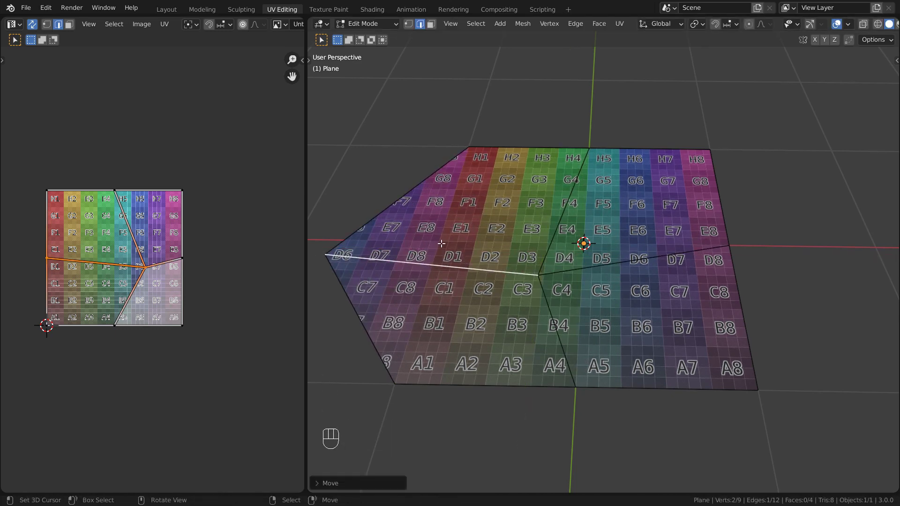
- Select the top-left face and start moving it flat on the ground
key(3)
click(467, 221)
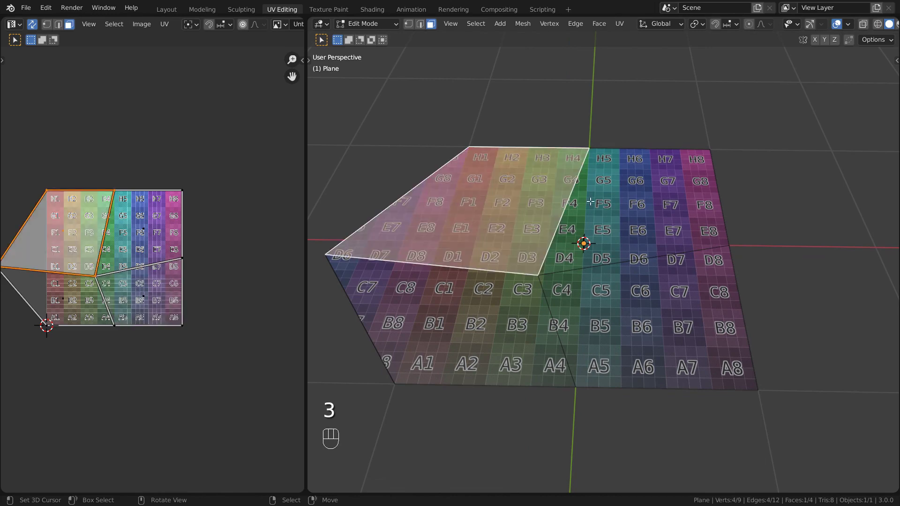
key(g)
key(shift+z)
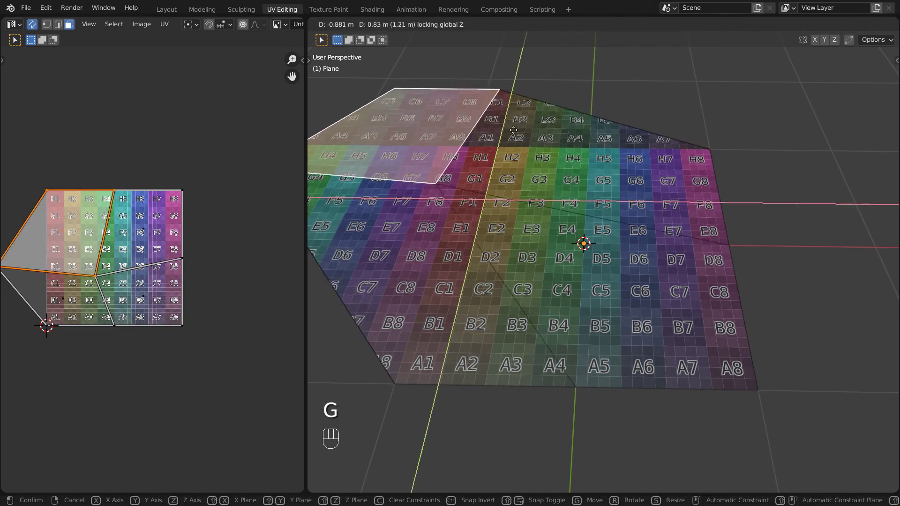